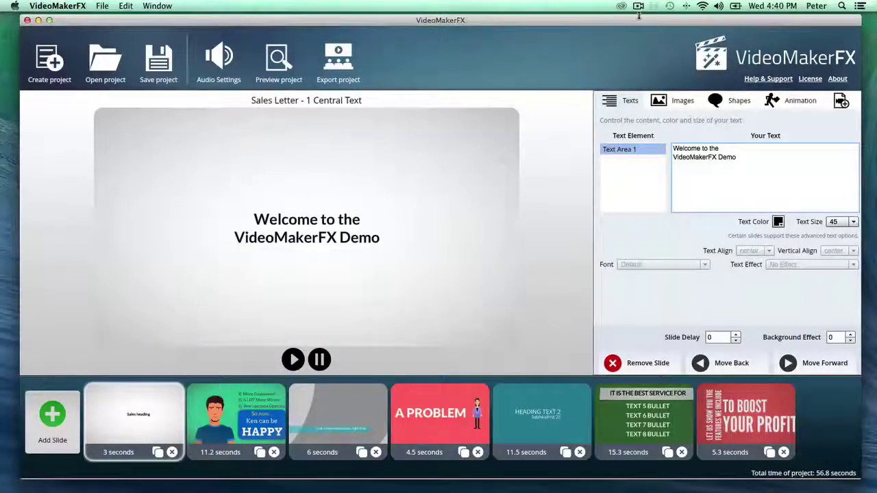
Step: Preview the A PROBLEM and Ken slides, then append a Character Anna slide using its Slide 1 layout
left_click(450, 391)
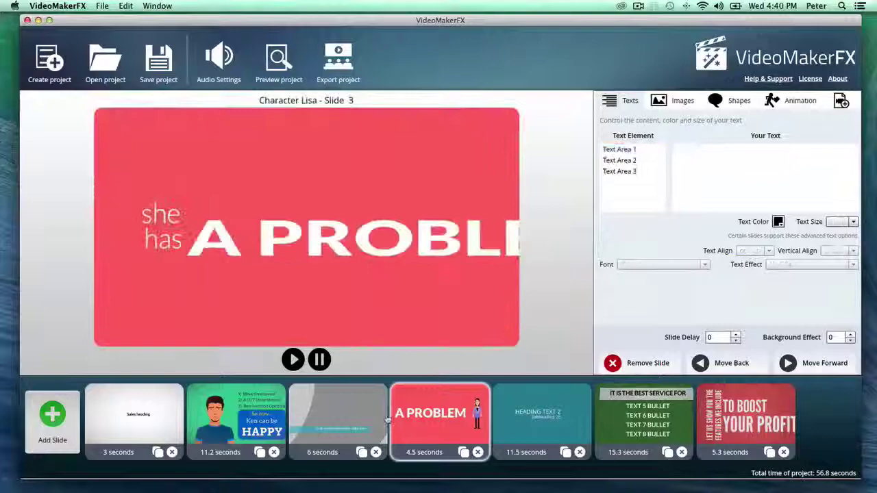
left_click(255, 426)
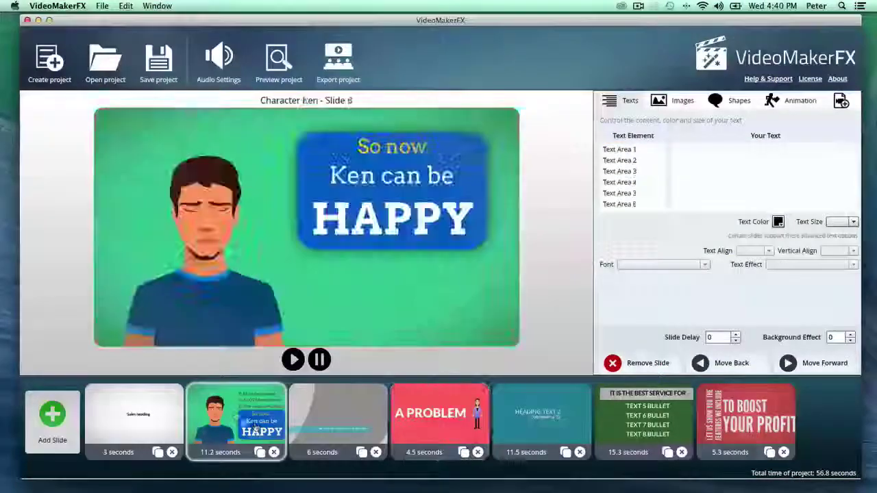
left_click(67, 424)
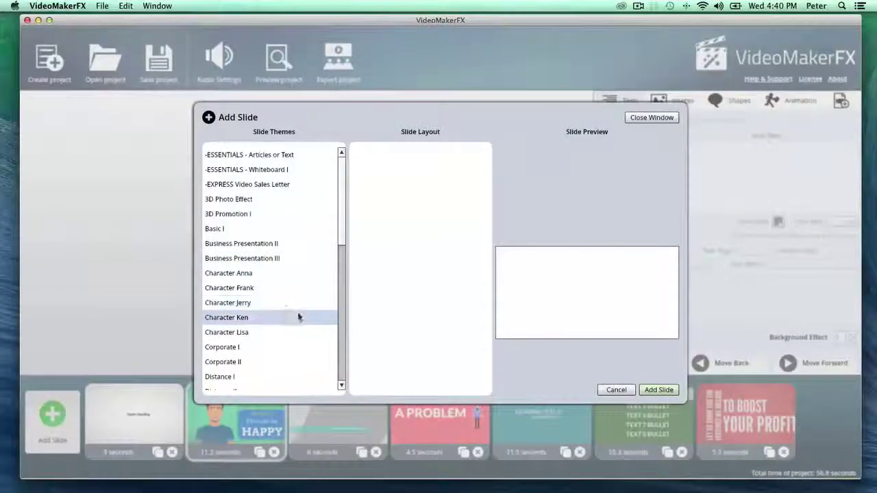
left_click(243, 274)
left_click(426, 157)
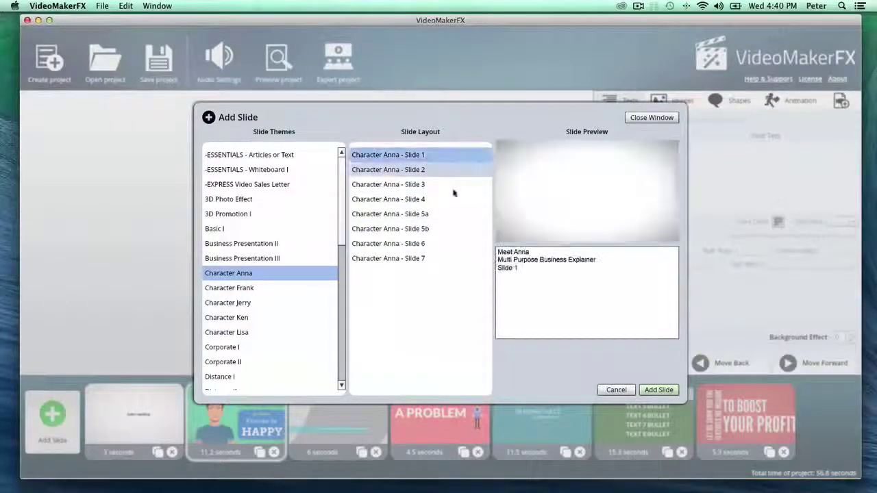
left_click(658, 390)
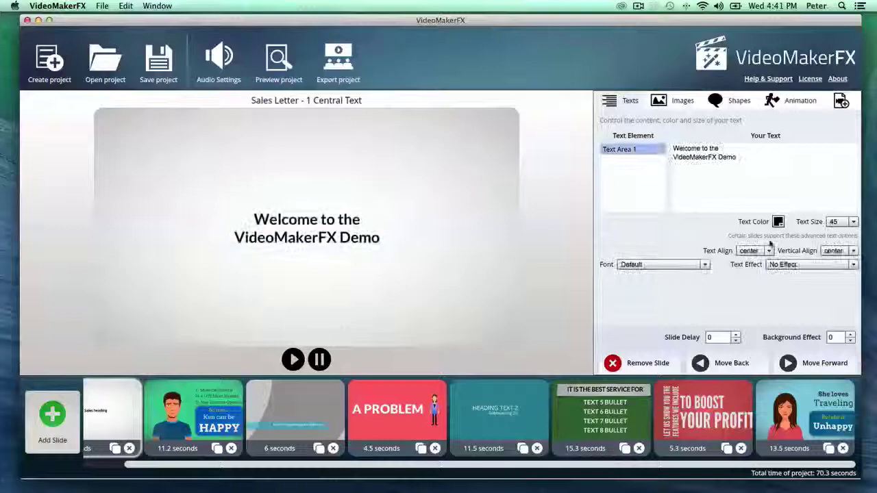
Step: Give the welcome text a Crisp Shadow effect, Bebas Neue font and size 65
left_click(806, 264)
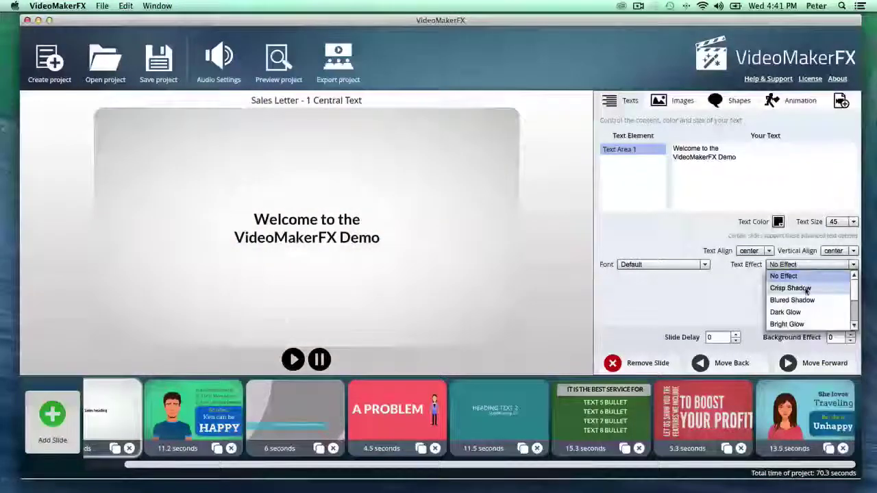
left_click(789, 289)
left_click(692, 264)
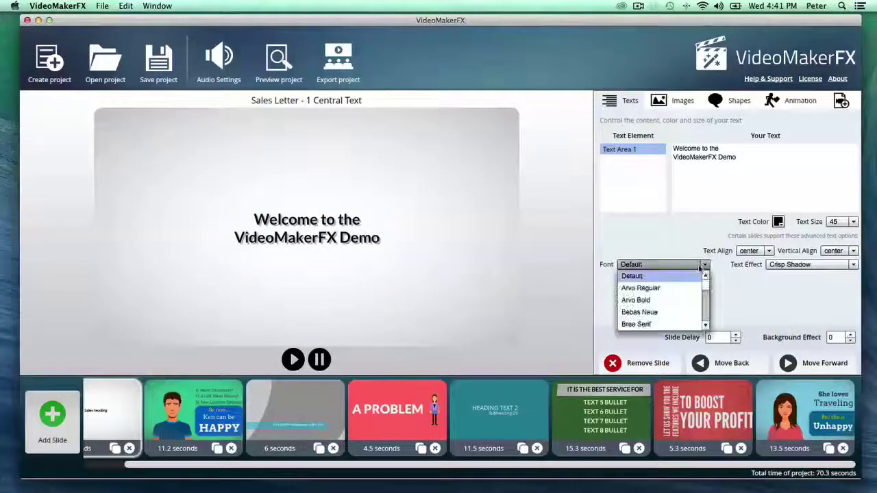
left_click(682, 312)
left_click(852, 221)
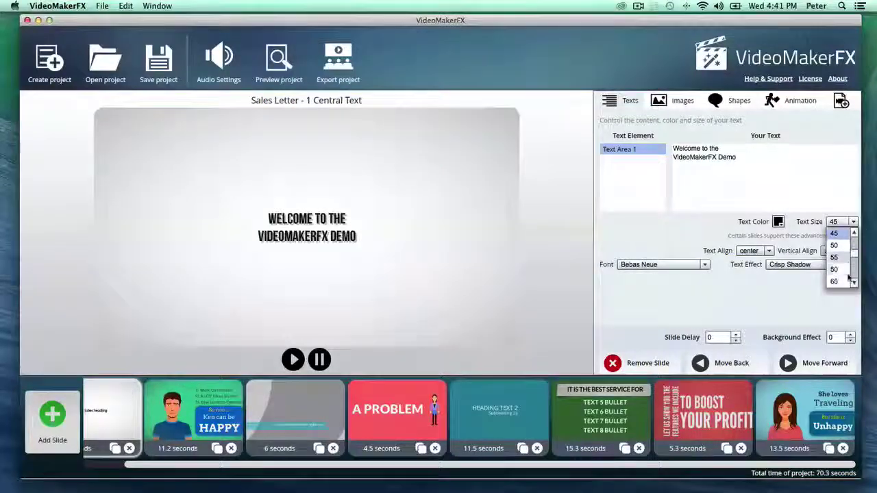
scroll(848, 278, "down", 1)
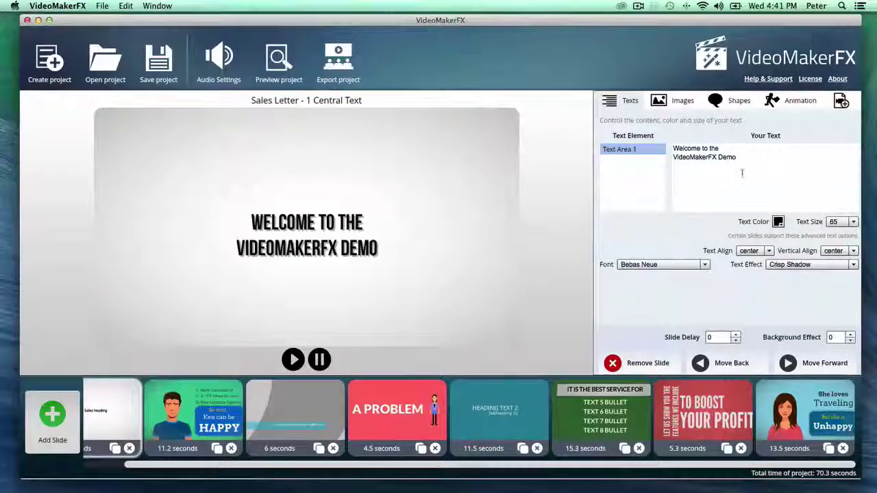
Step: Change the welcome text colour to red after briefly trying yellow
left_click(778, 221)
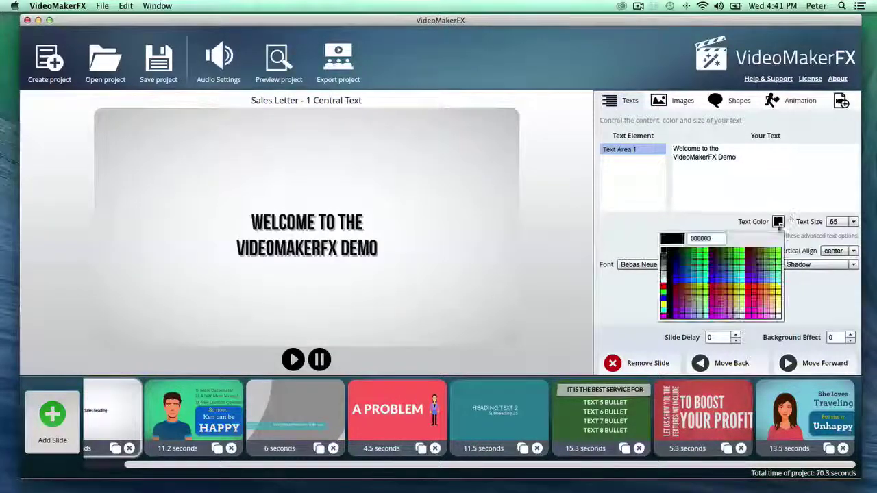
left_click(771, 288)
left_click(778, 222)
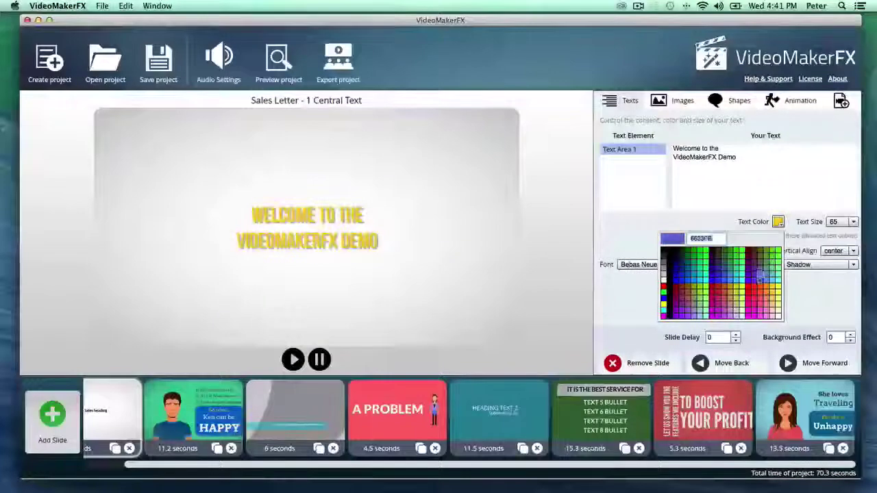
left_click(754, 285)
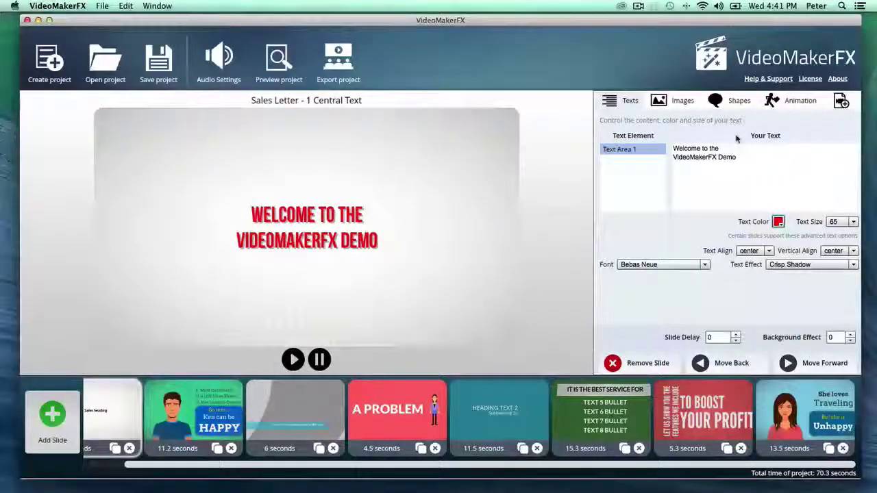
Step: In the Shapes settings, try red and then blue as the slide's background colour
left_click(718, 103)
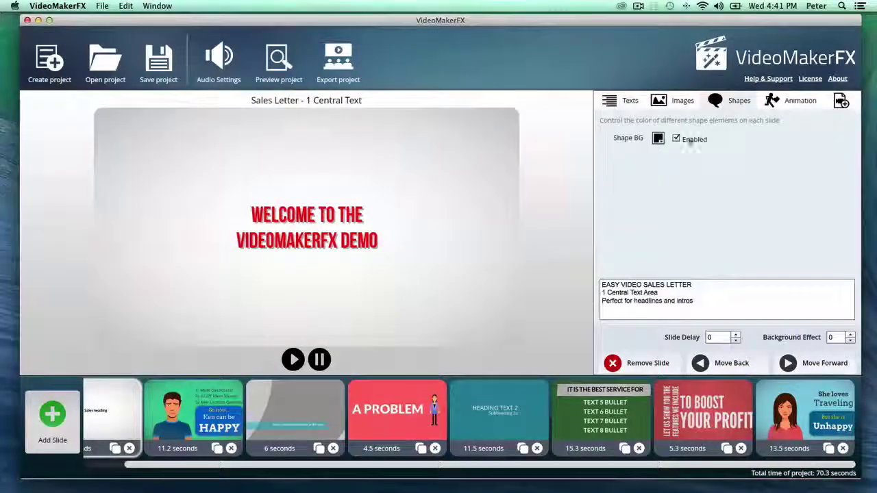
left_click(658, 138)
left_click(752, 226)
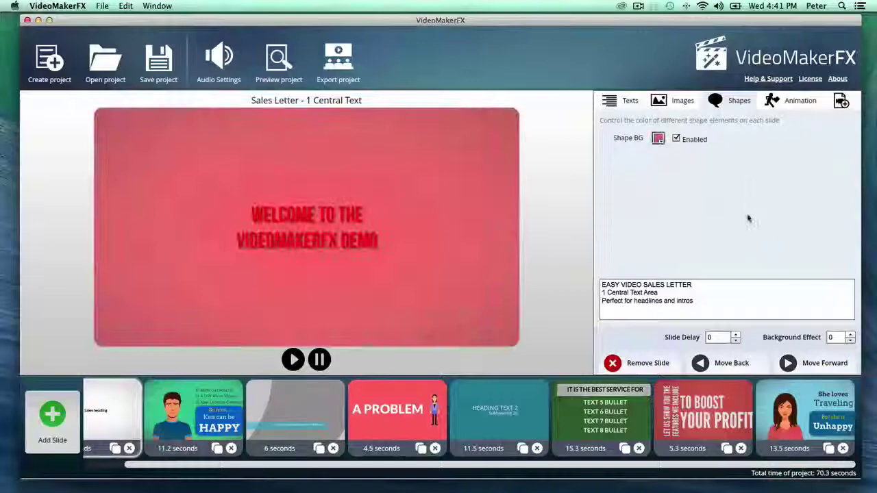
left_click(658, 138)
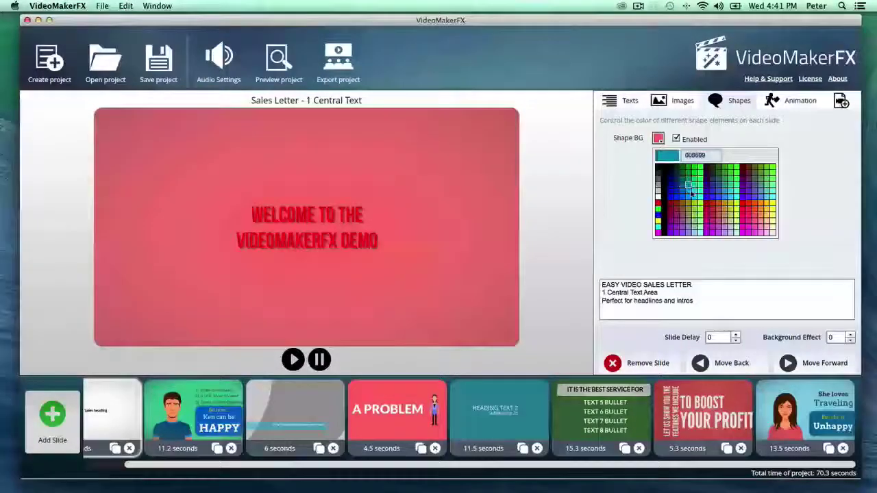
left_click(683, 182)
Step: Raise the Background Effect value step by step up to 7
left_click(850, 334)
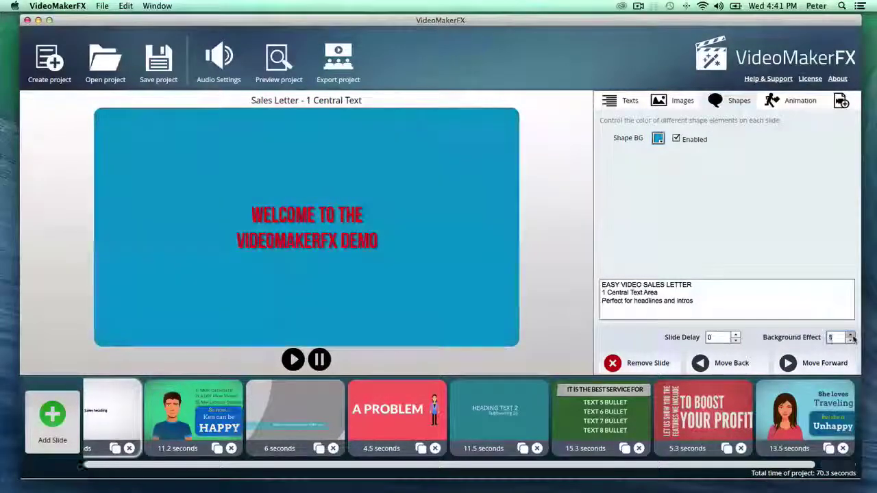
left_click(850, 335)
left_click(851, 334)
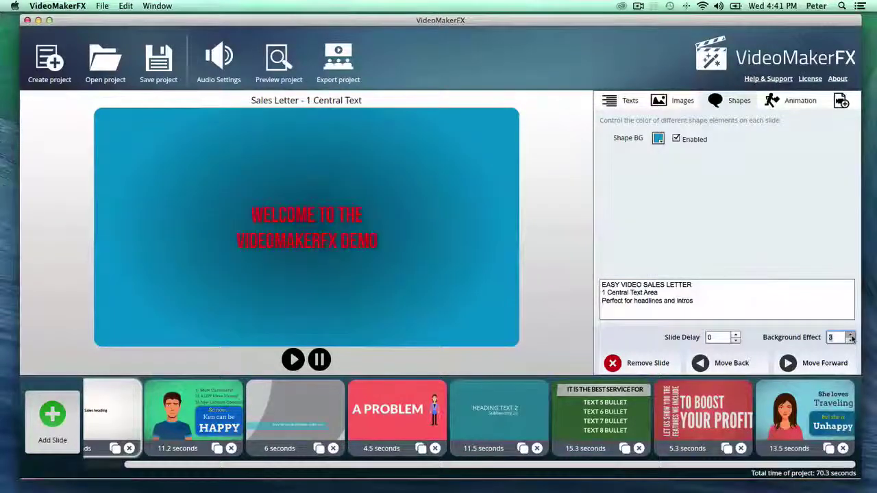
left_click(850, 335)
left_click(851, 334)
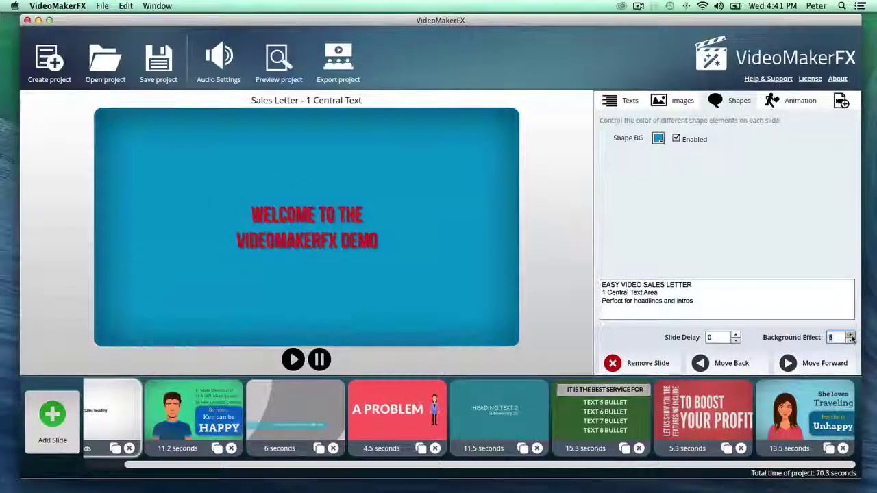
left_click(850, 334)
left_click(850, 334)
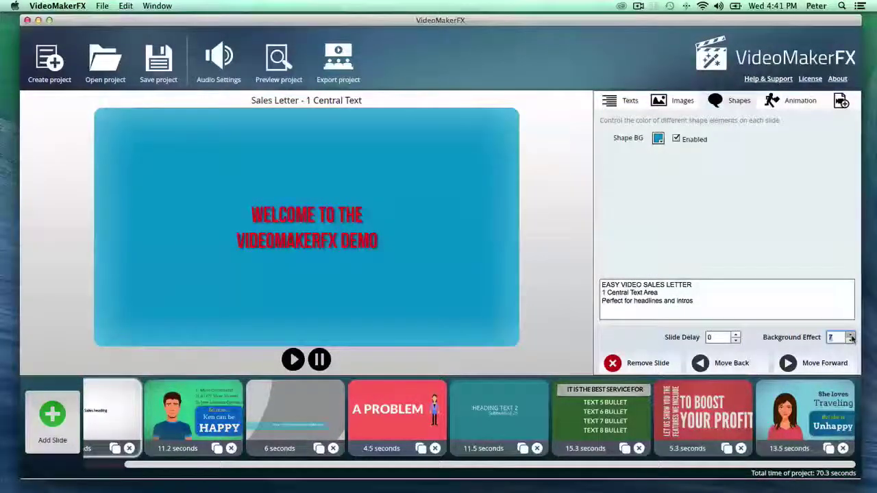
Step: Set the shape background colour to a muted red
left_click(658, 138)
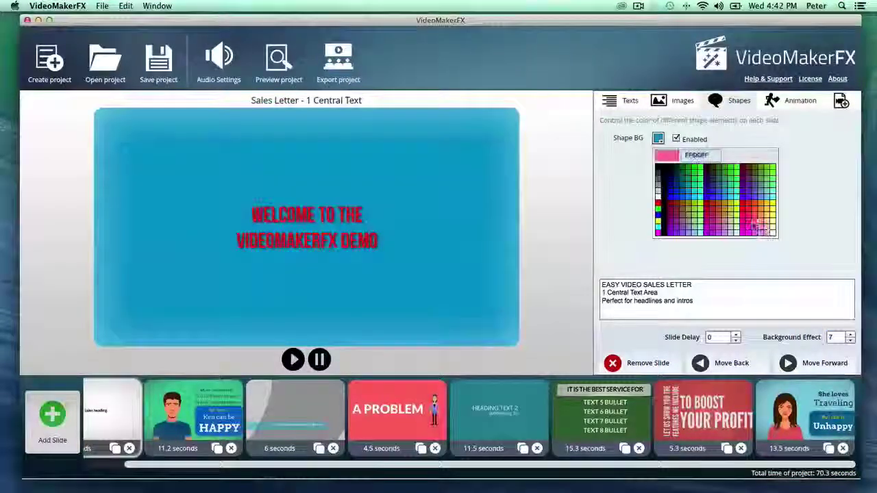
left_click(752, 226)
left_click(659, 140)
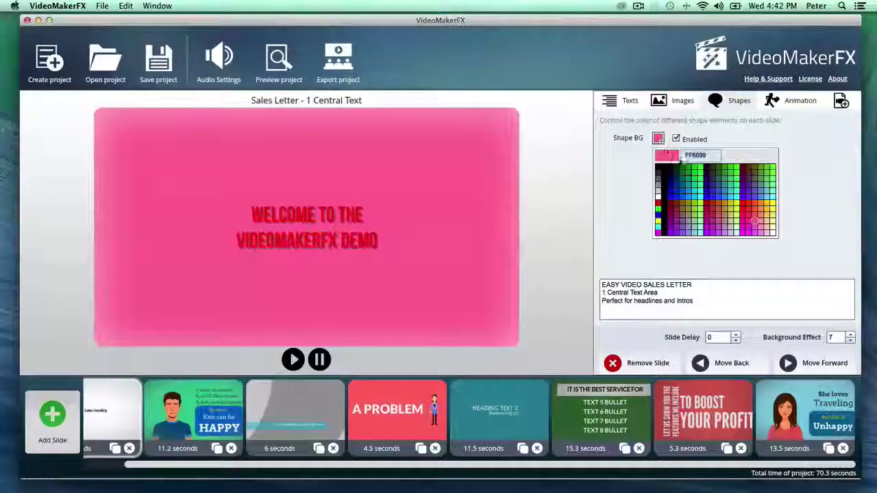
left_click(699, 215)
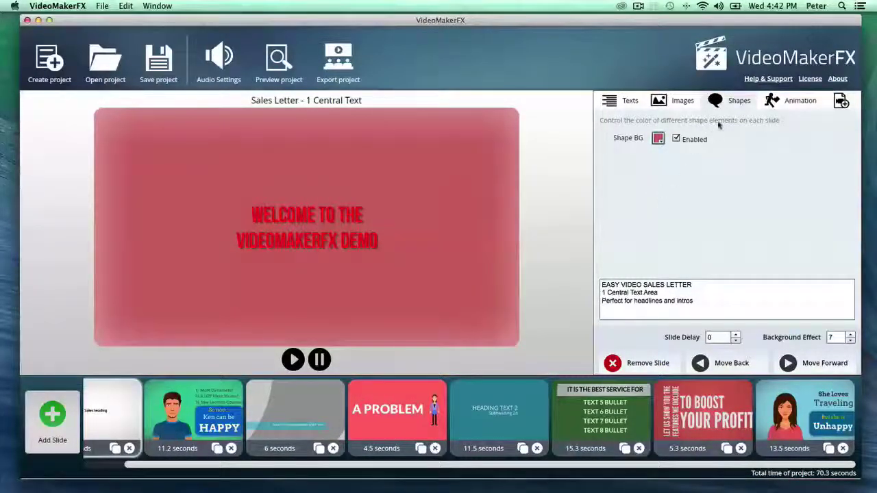
Step: Step the Animation 1 background animation up to 5 for white bokeh circles
left_click(775, 100)
left_click(677, 135)
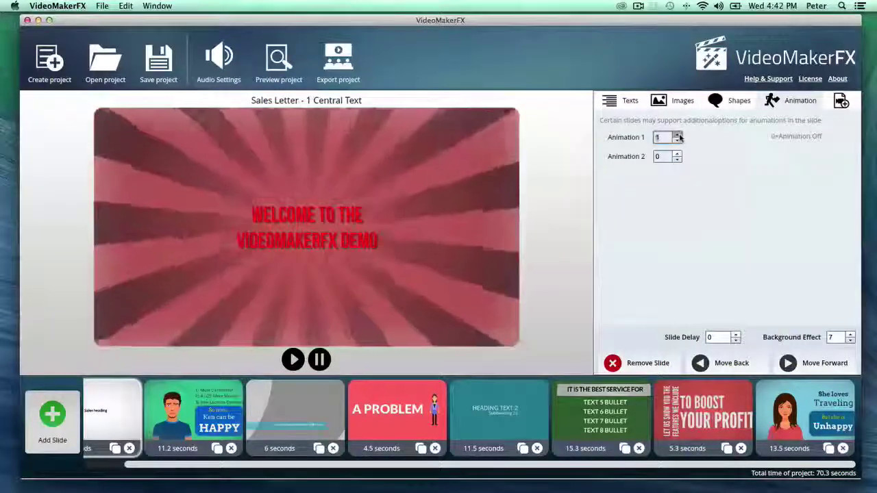
left_click(677, 135)
left_click(677, 136)
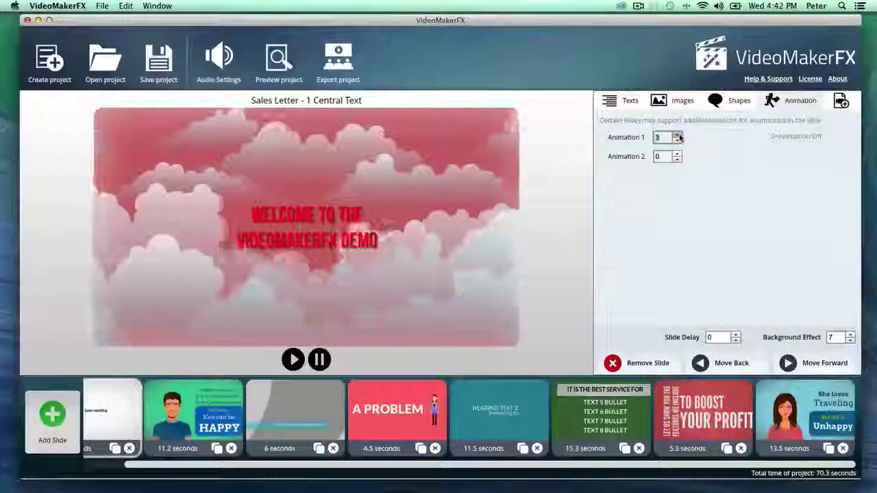
left_click(677, 136)
left_click(677, 135)
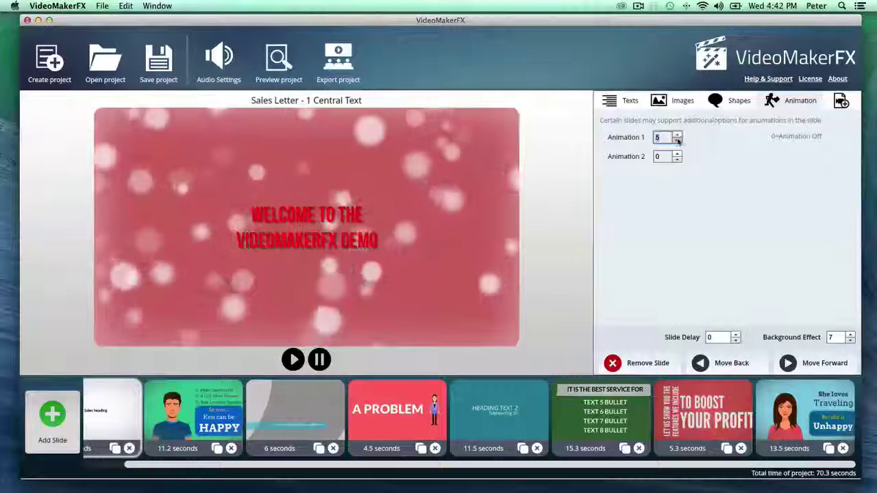
Step: Turn the welcome text colour white
left_click(623, 100)
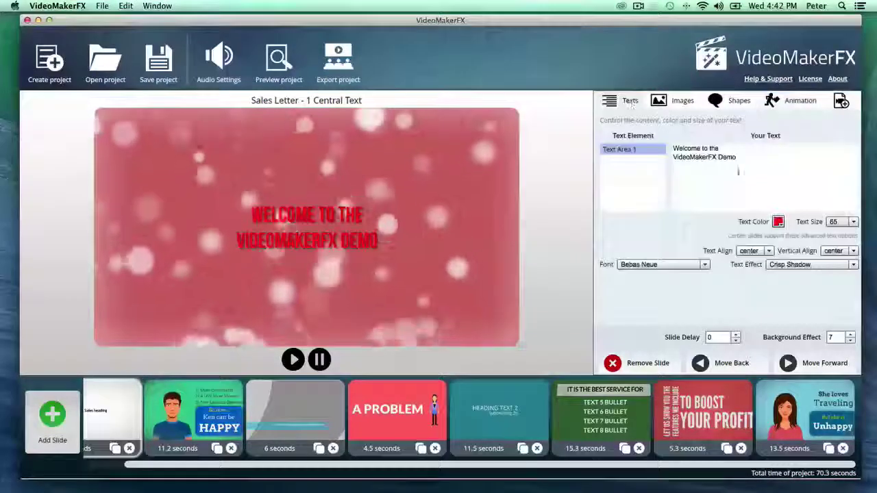
left_click(779, 222)
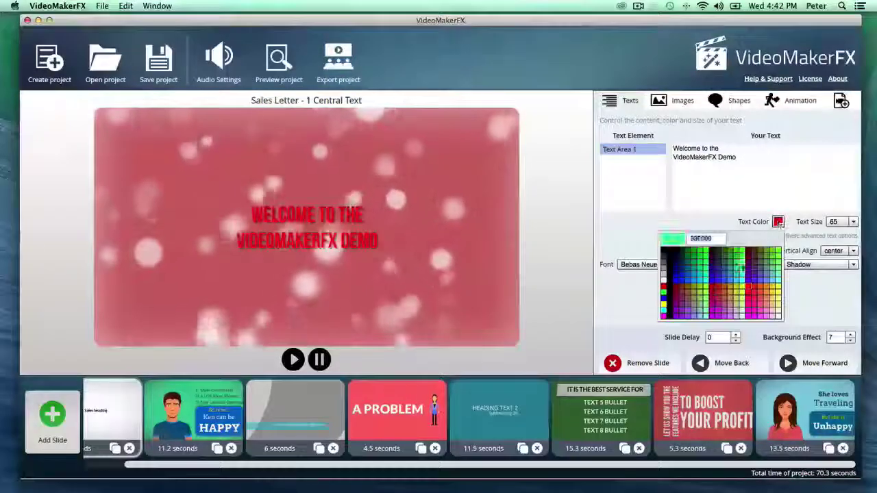
left_click(666, 282)
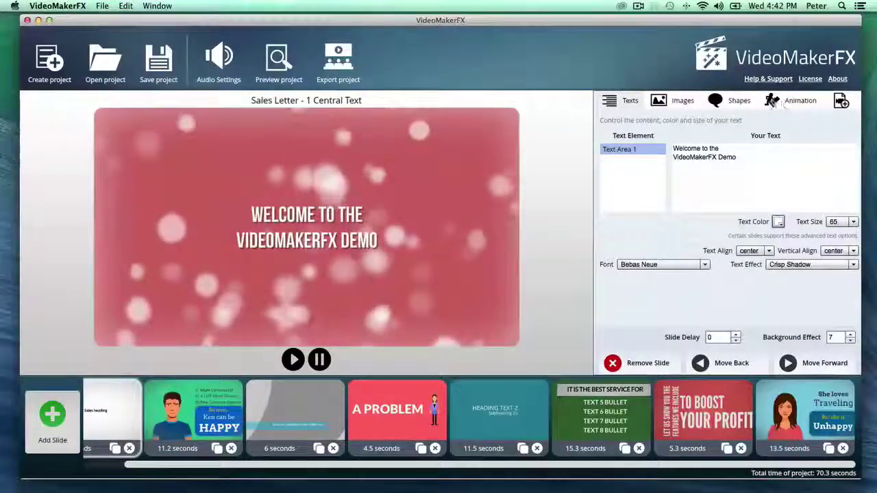
Step: On Ken's slide, nudge Animation 1 up and back to 0, then open the Lower Third Left slide
left_click(193, 414)
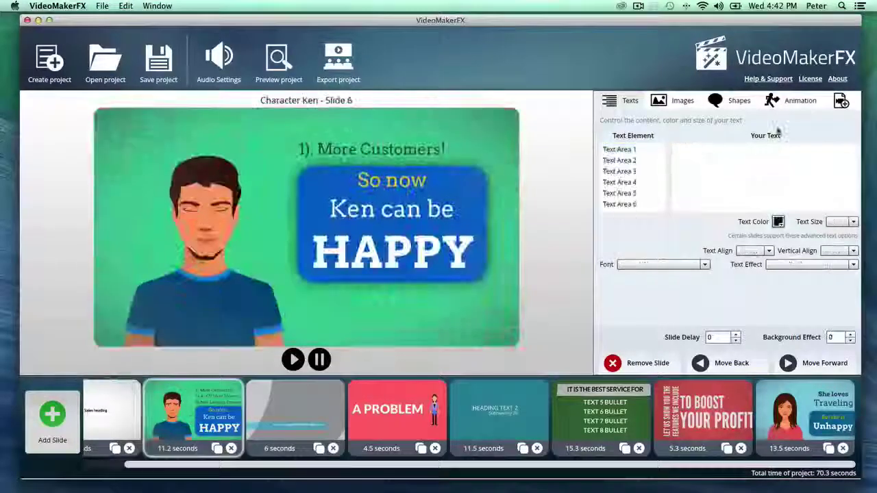
left_click(677, 136)
left_click(677, 136)
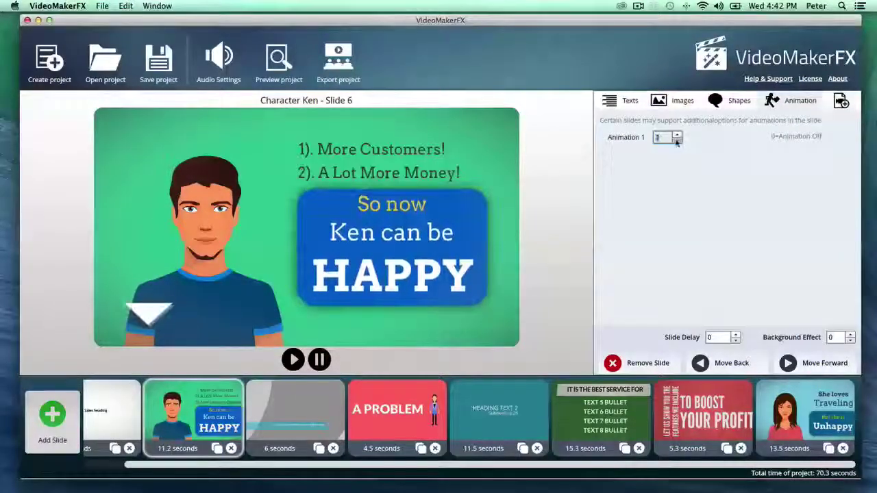
left_click(677, 141)
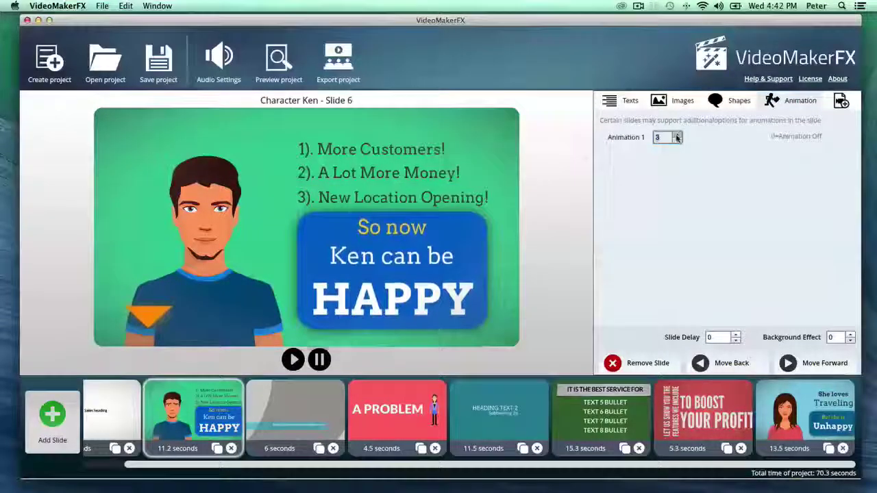
left_click(677, 141)
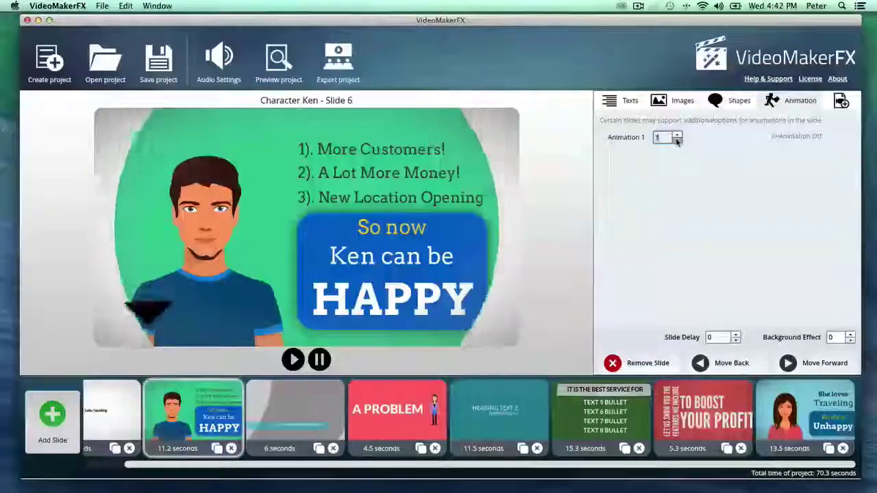
left_click(324, 423)
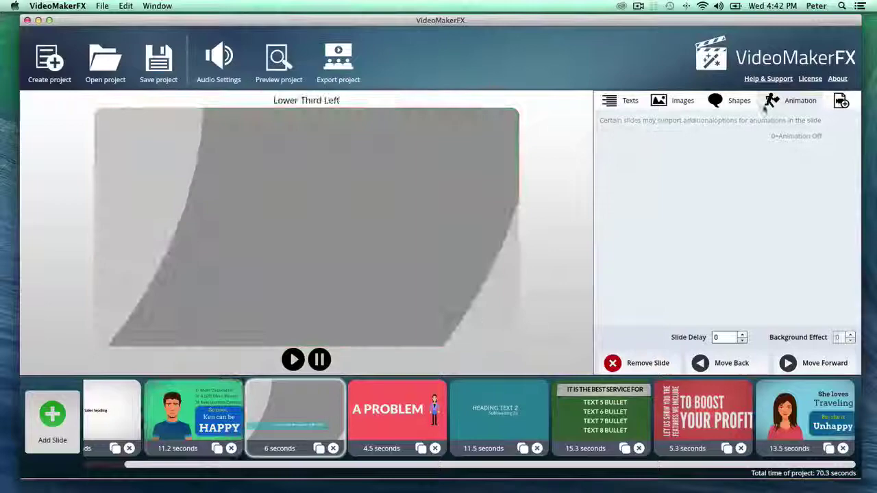
Step: Look through the A PROBLEM, Slide 04, Features Description, Character Anna and Kinetic Promotion II slides
left_click(349, 400)
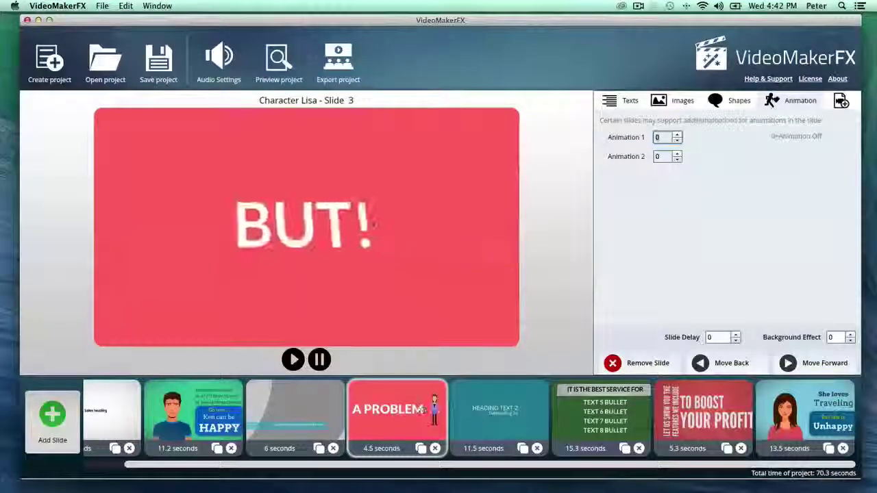
left_click(501, 428)
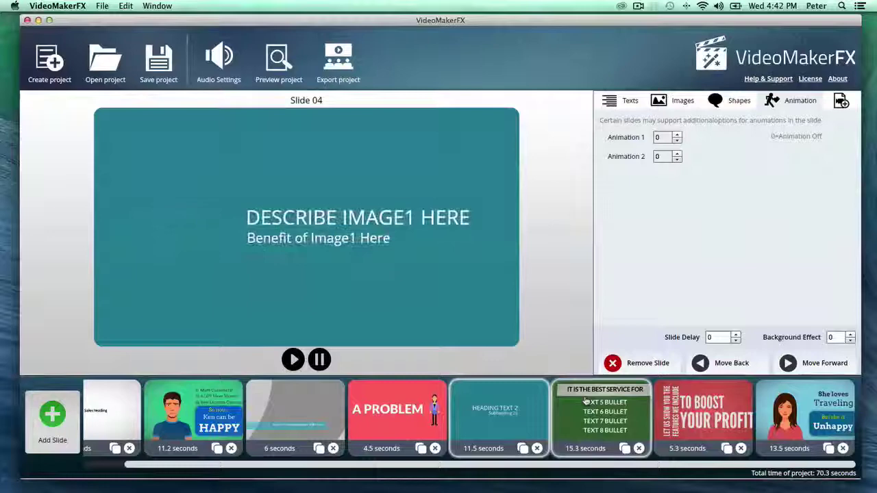
left_click(586, 401)
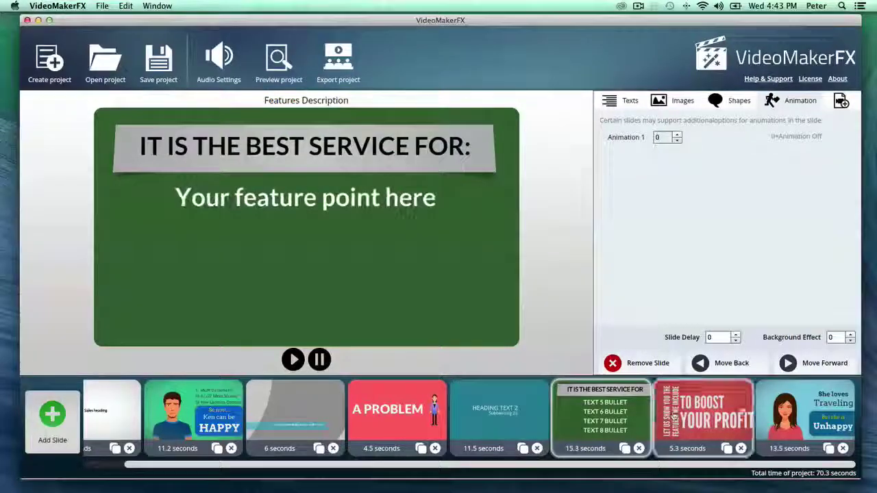
left_click(805, 418)
left_click(712, 408)
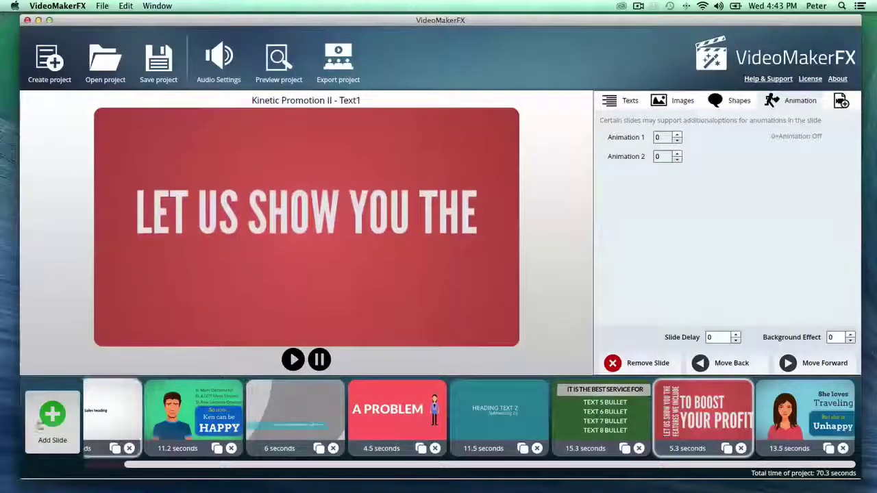
Step: Append a Whiteboard - Hand Place Image slide from ESSENTIALS - Whiteboard I and open it
left_click(42, 423)
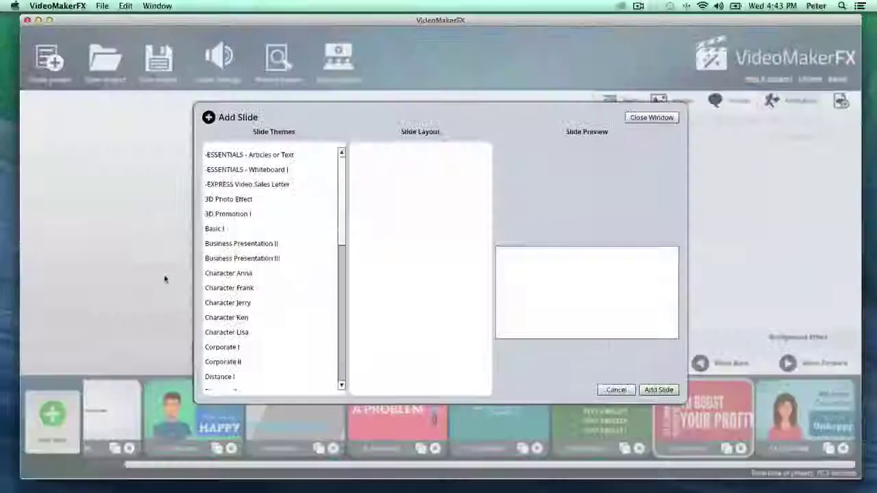
left_click(223, 171)
left_click(432, 174)
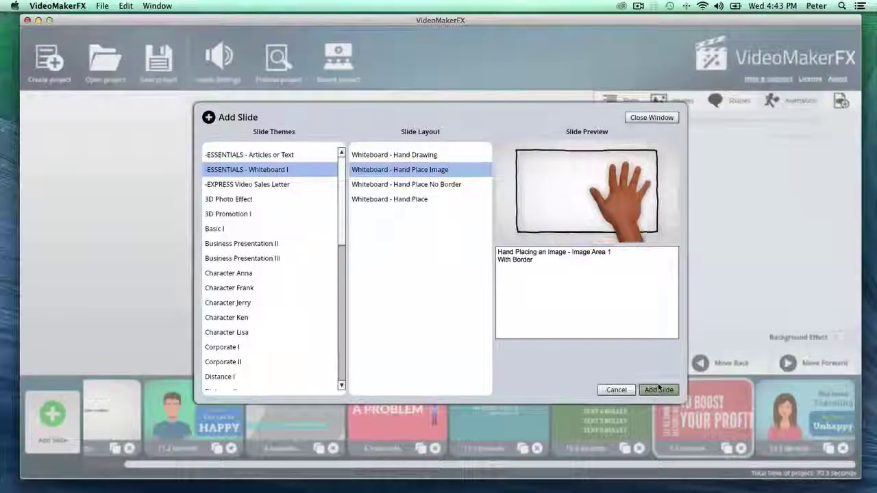
left_click(658, 389)
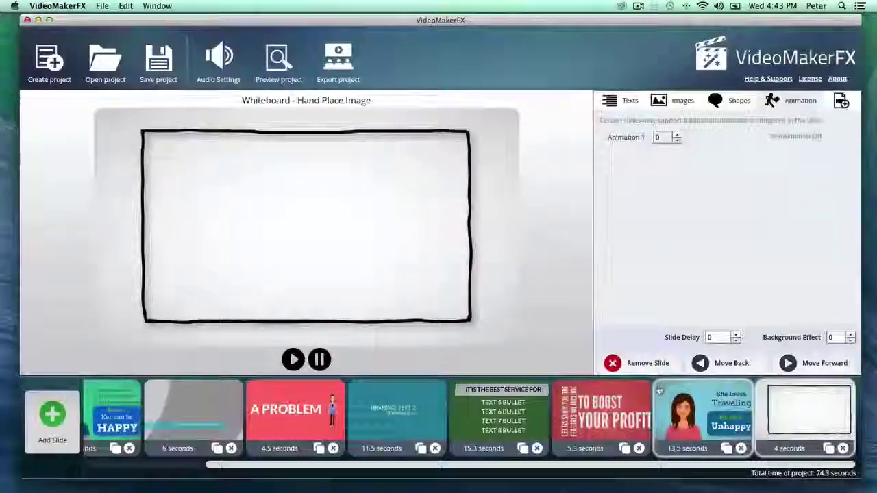
left_click(692, 422)
left_click(823, 411)
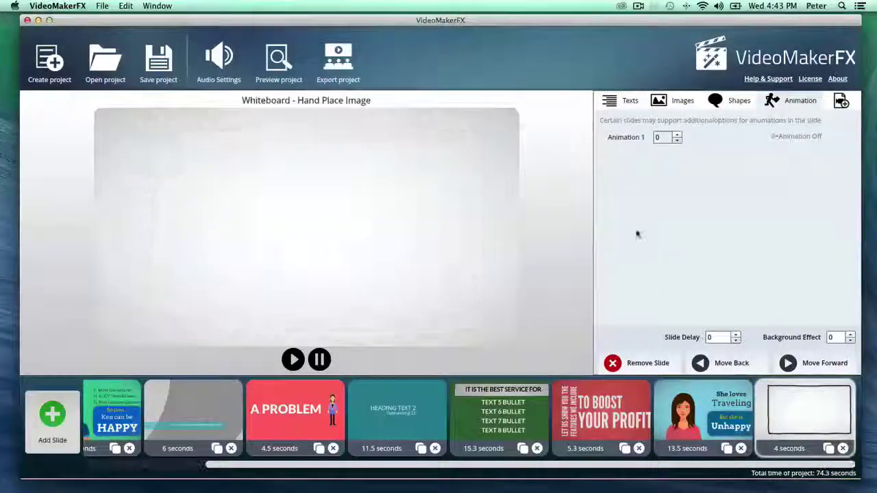
Step: Place the gallery photo Photos > 6.jpg in the whiteboard frame and adjust its scale
left_click(668, 100)
left_click(779, 165)
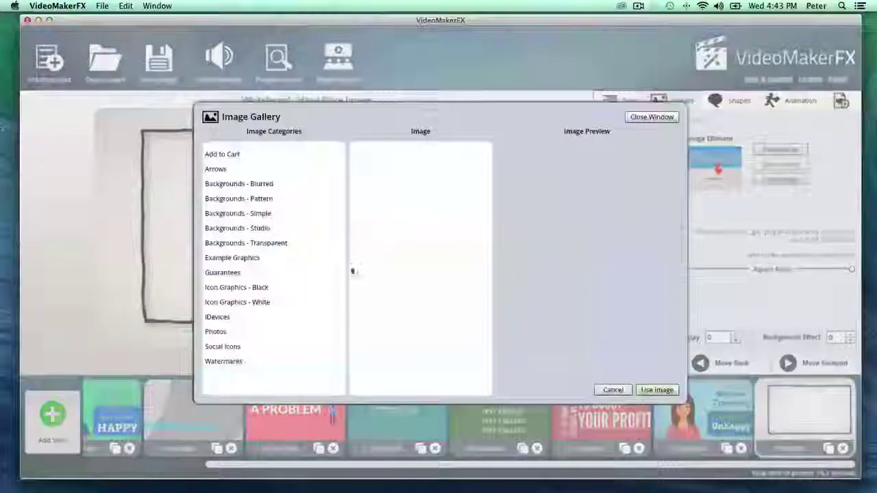
left_click(272, 332)
left_click(432, 228)
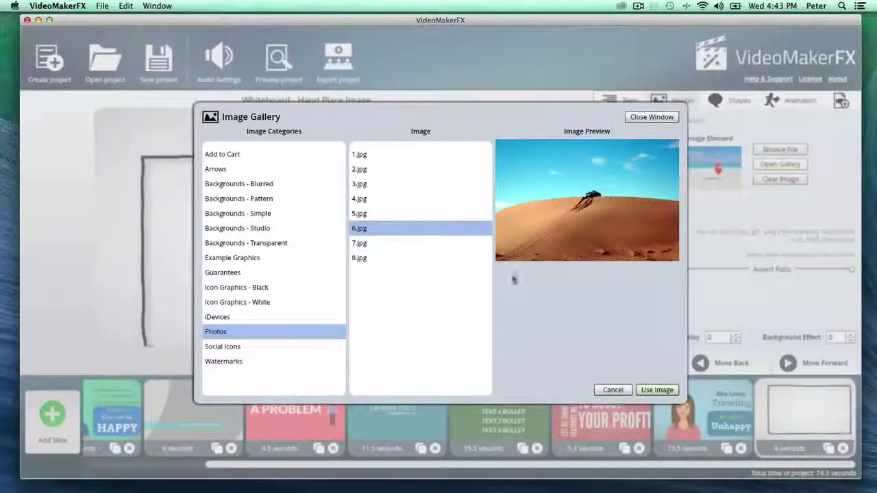
left_click(658, 389)
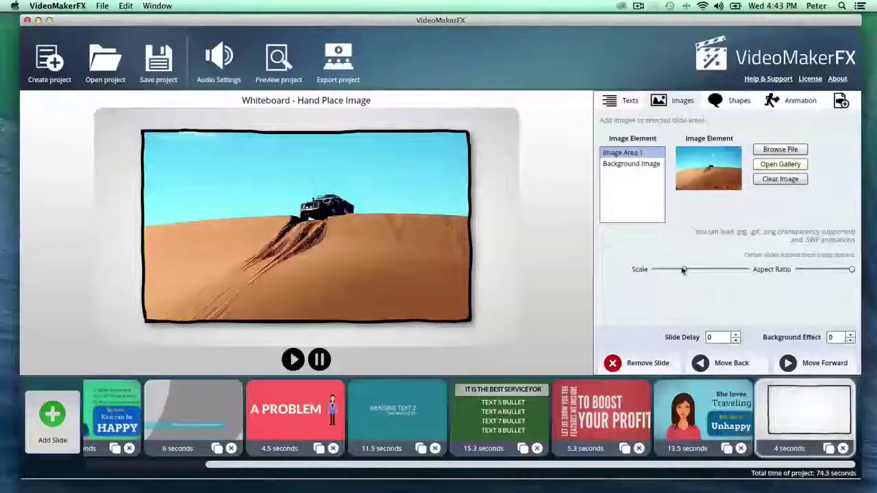
left_click_drag(683, 269, 677, 269)
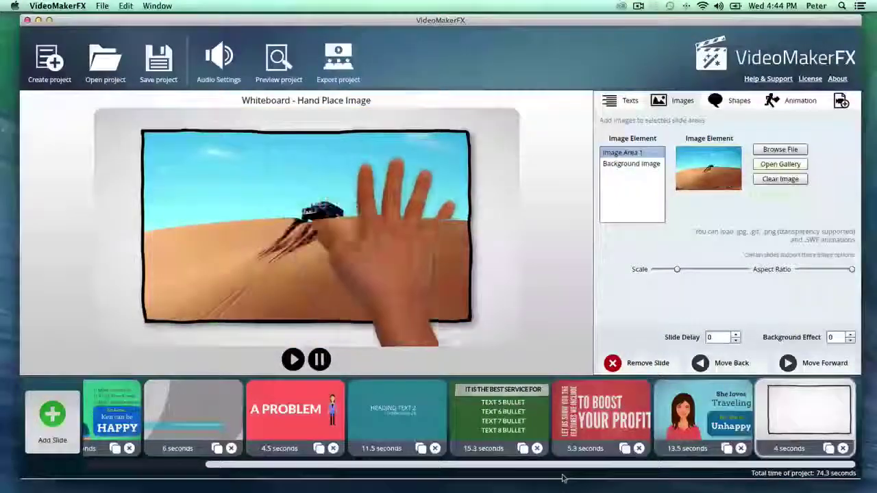
Step: Scroll the slide strip left and open the red Kinetic Promotion II - Text1 slide
left_click_drag(568, 468, 493, 468)
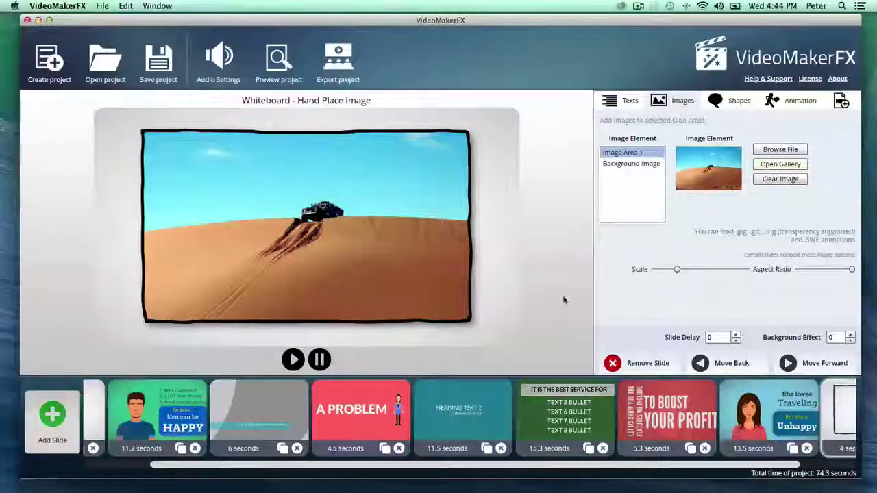
left_click(666, 398)
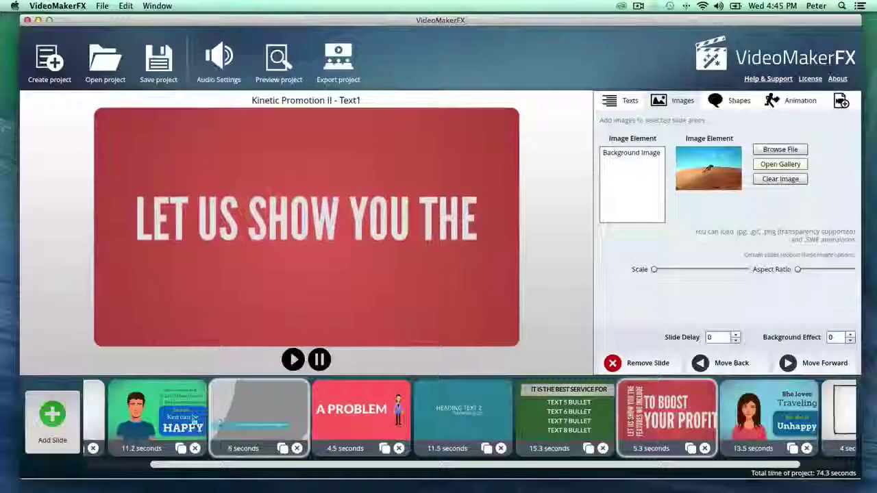
Step: On the Lower Third Left slide, colour Shape 4 green 00CC66
left_click(218, 423)
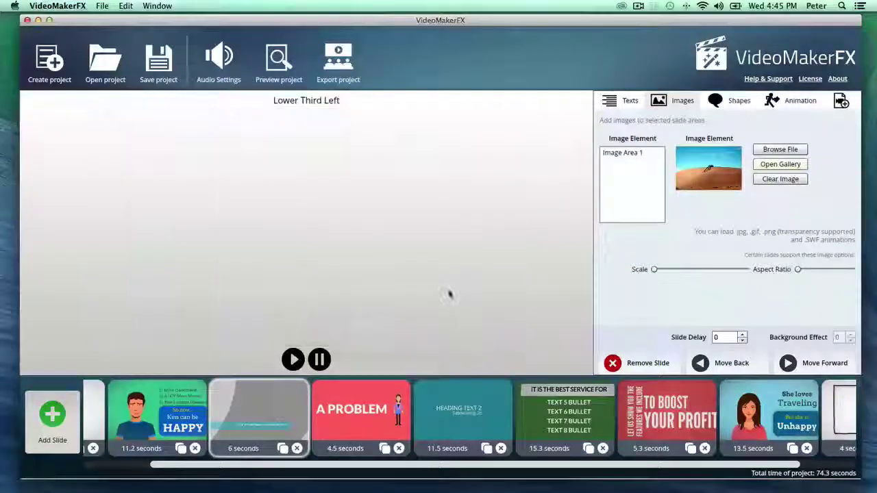
left_click(738, 103)
left_click(657, 196)
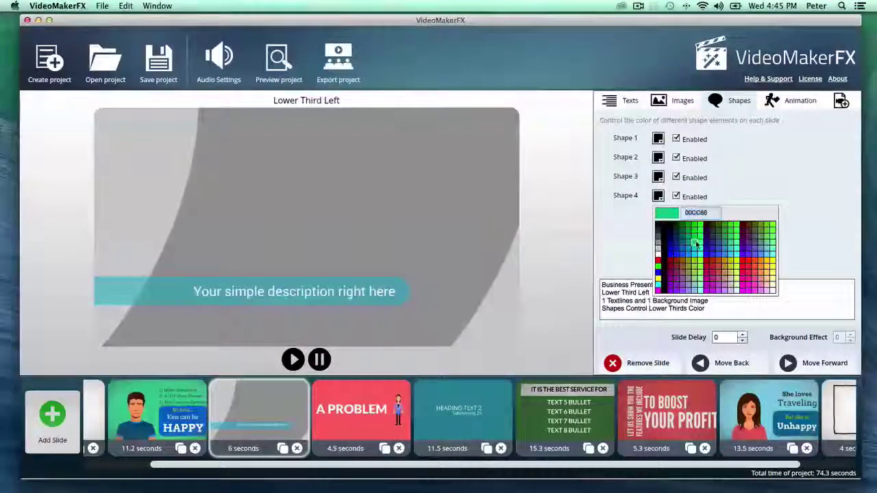
left_click(686, 219)
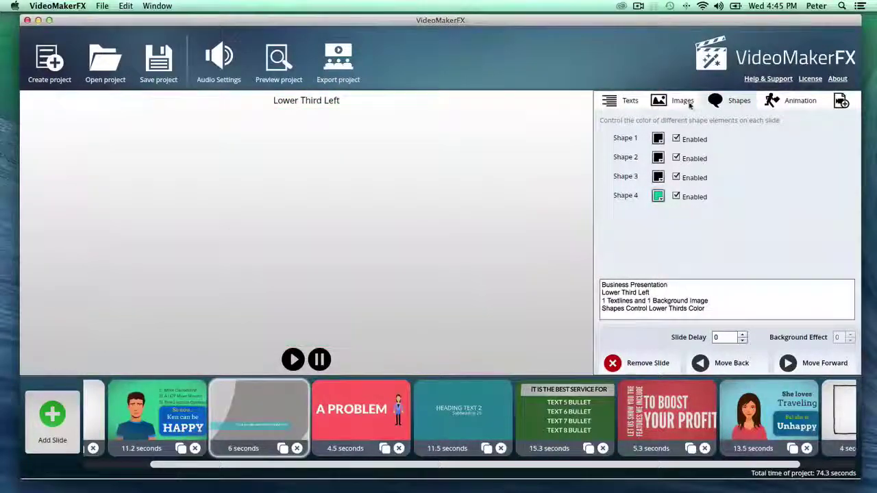
Step: Change the 'Your simple description right here' caption font to Arvo Bold
left_click(625, 100)
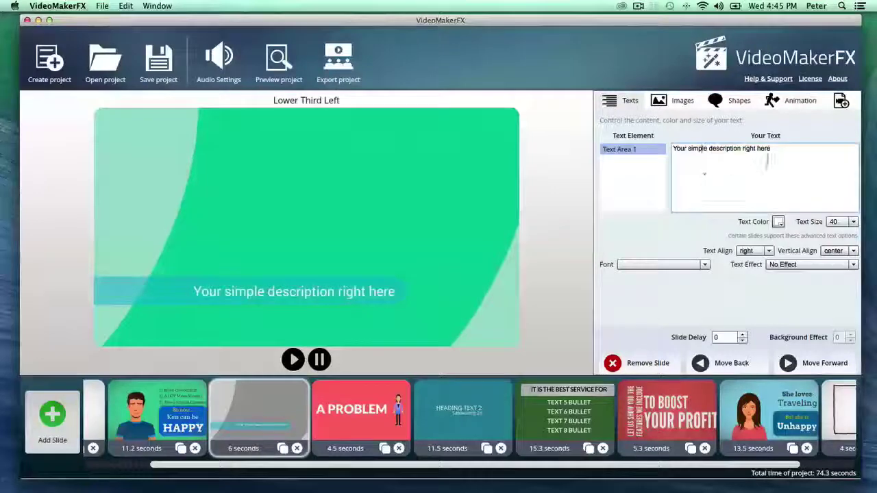
left_click(654, 265)
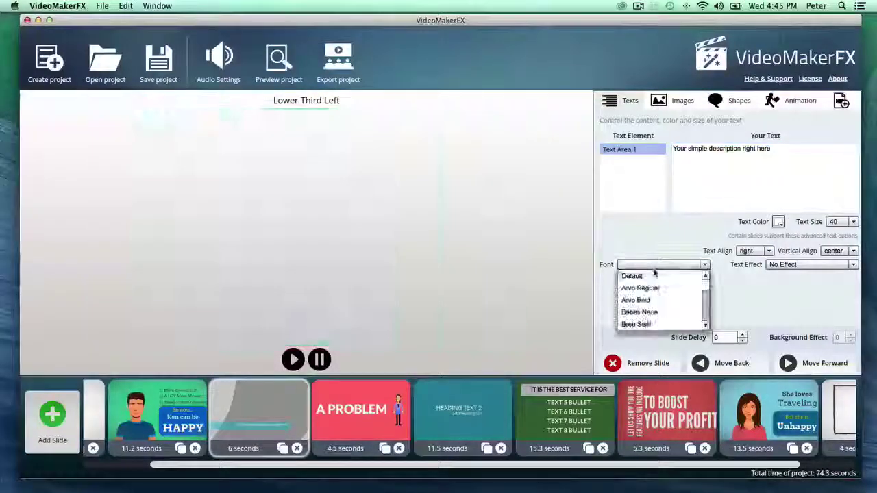
left_click(637, 300)
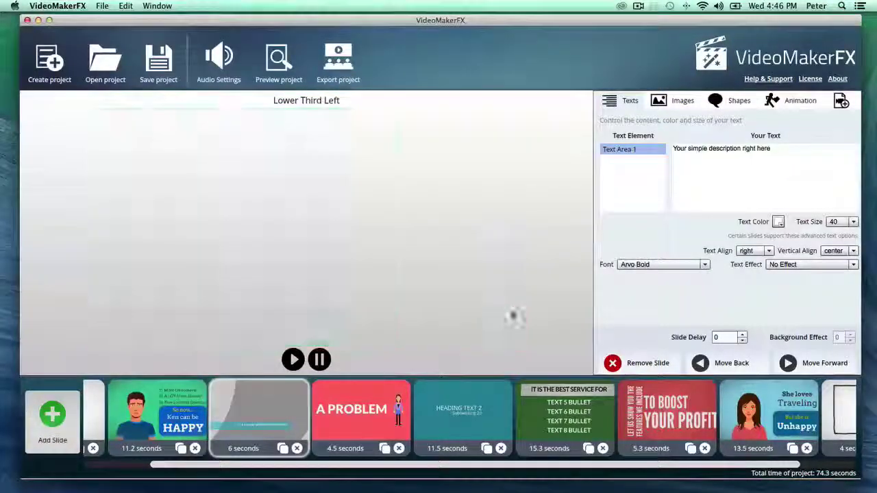
Step: Open the 11.2-second Character Ken slide (Slide 6) from the slide strip in the editor
left_click(198, 411)
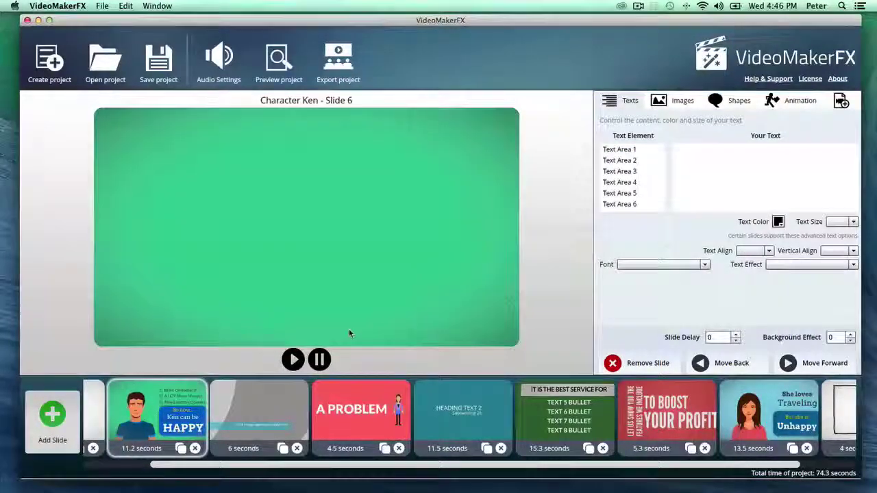